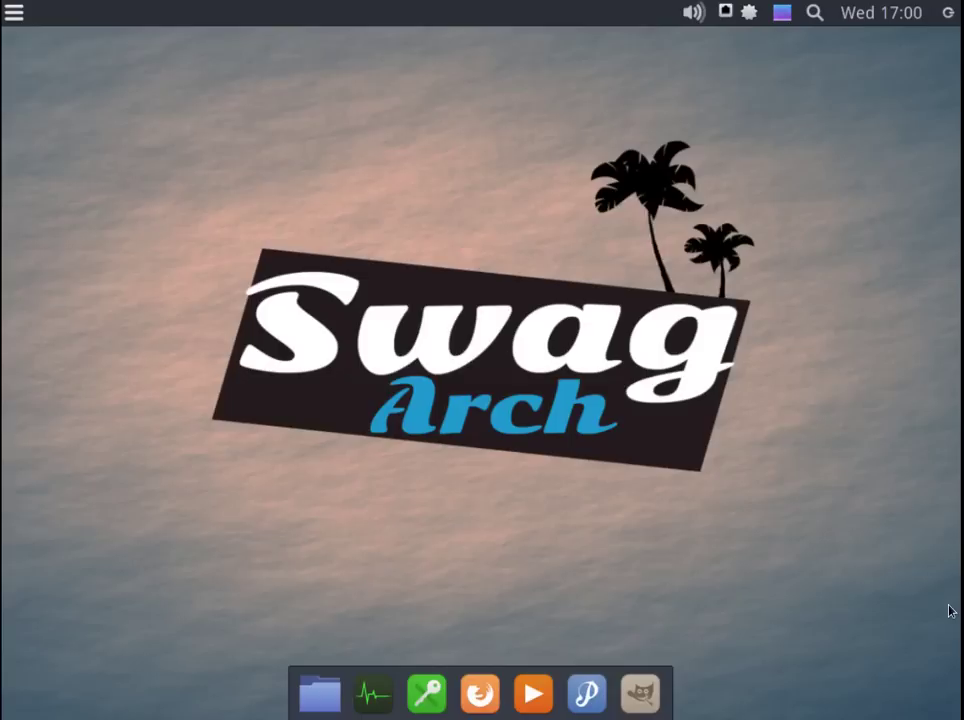
Open the Whisker Menu properties dialog from the menu button and move it up-left
left_click(15, 14)
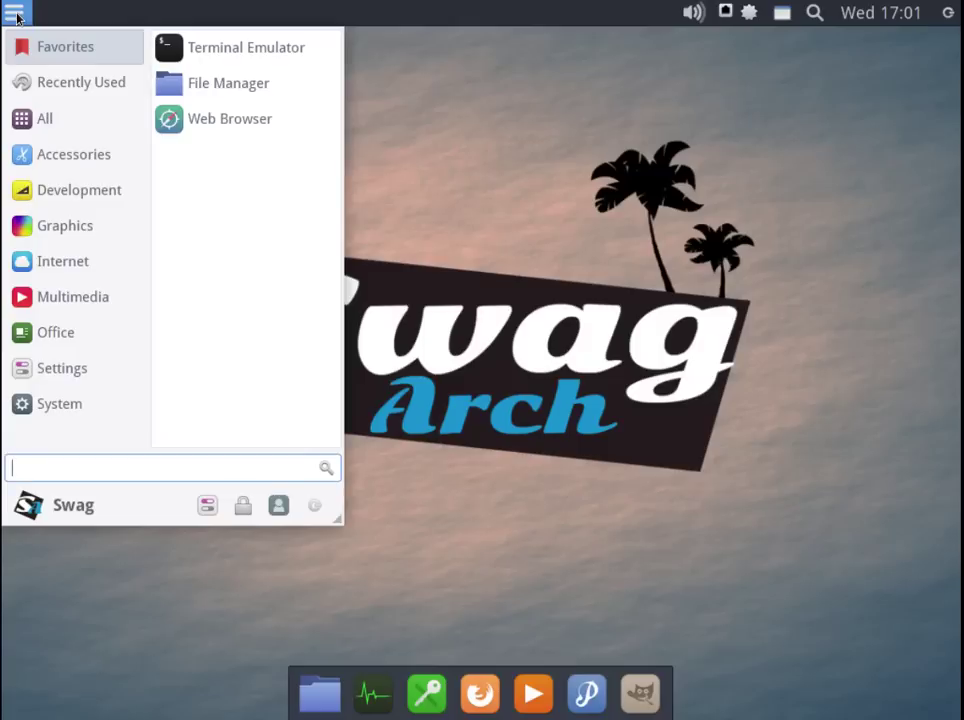
left_click(15, 13)
right_click(15, 13)
left_click(62, 67)
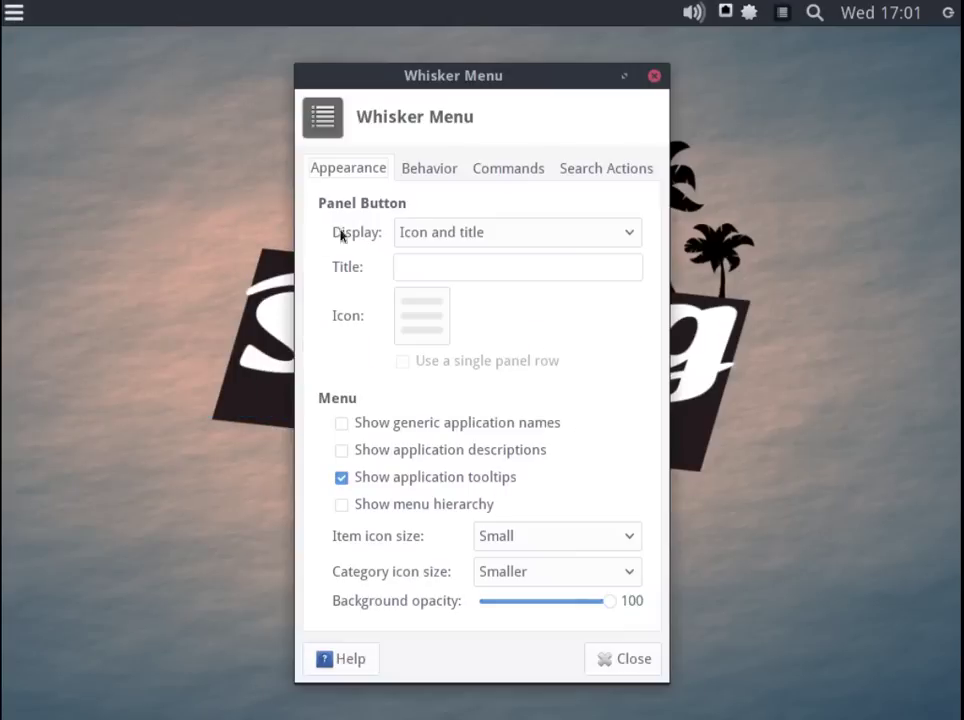
left_click_drag(499, 78, 374, 59)
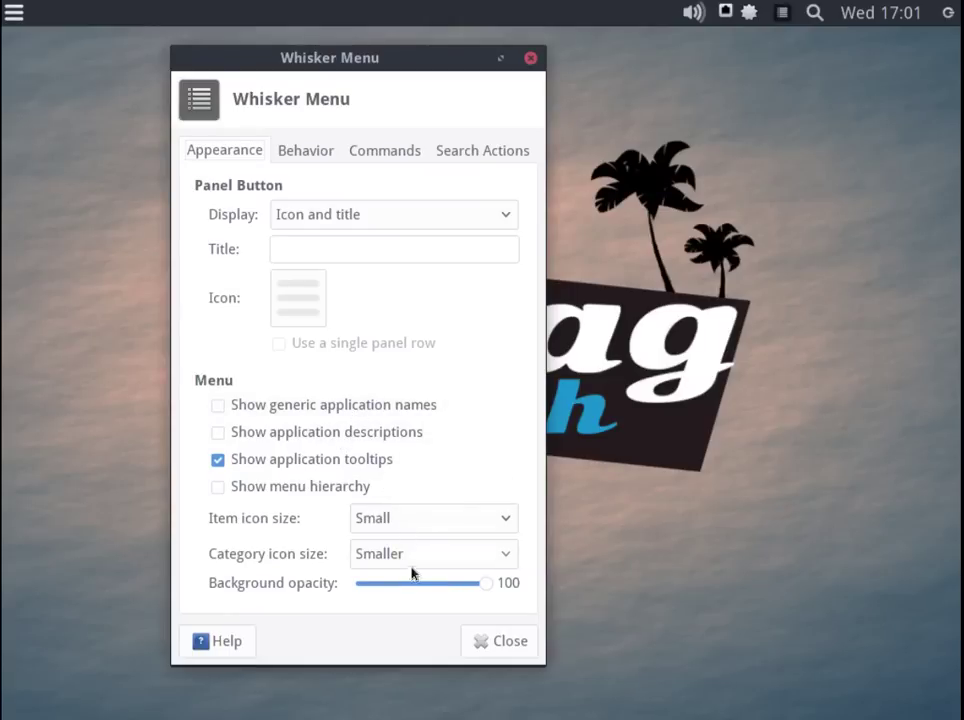
Browse the Behavior, Commands and Search Actions tabs, then close the dialog and reopen the Whisker menu
left_click(312, 150)
left_click(376, 158)
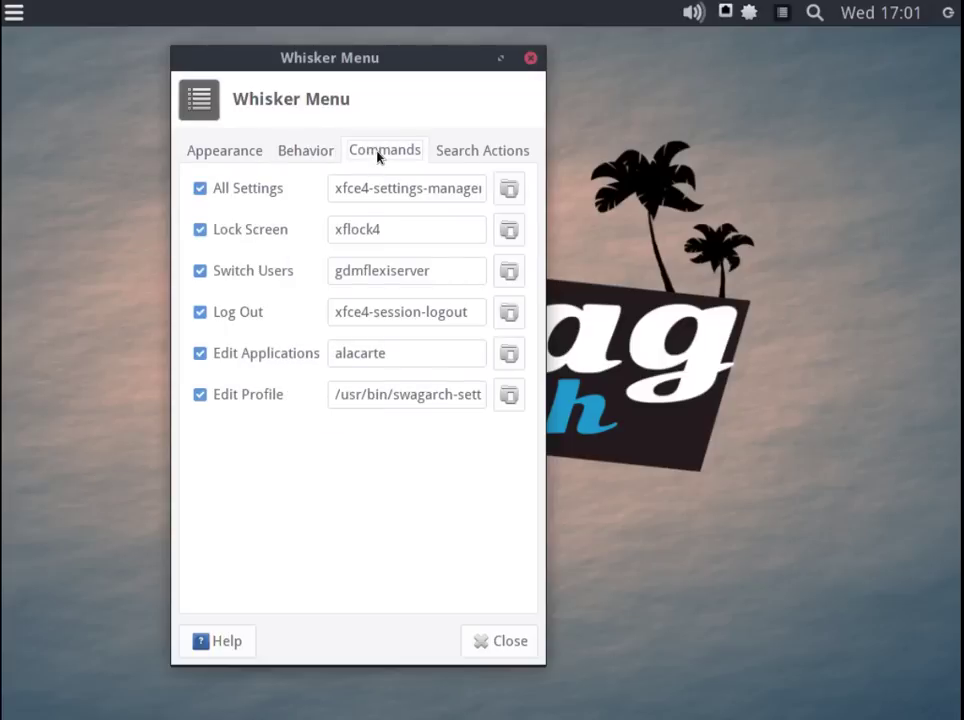
left_click(455, 155)
left_click(205, 153)
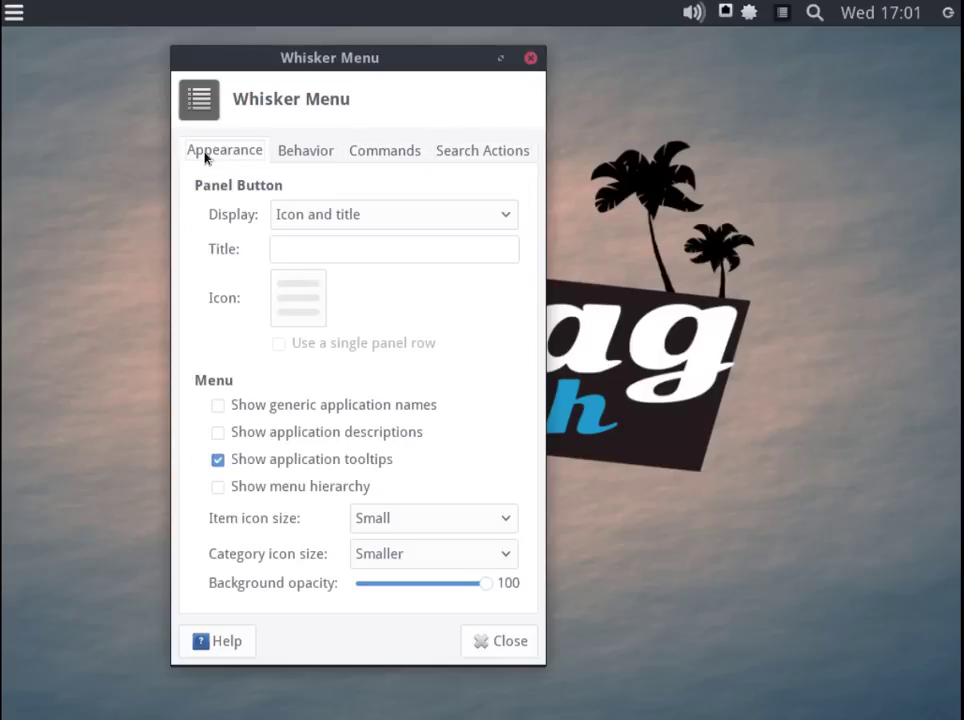
left_click(531, 60)
left_click(15, 14)
Open Panel Preferences from the top panel's context menu, after briefly checking the separator settings
left_click(452, 42)
right_click(458, 17)
left_click(517, 68)
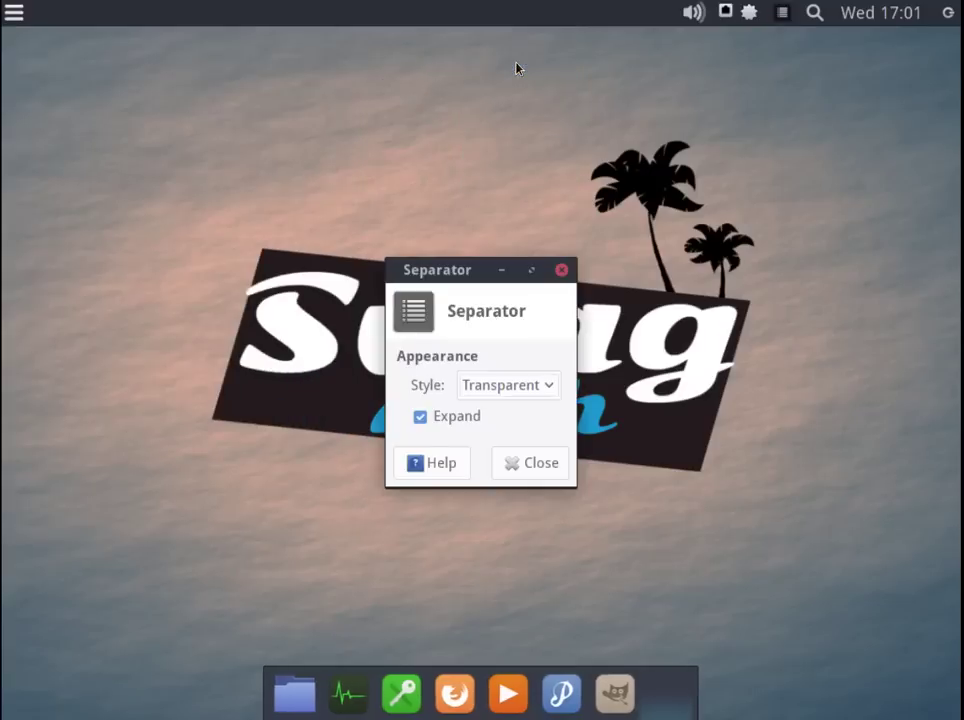
left_click(524, 461)
right_click(452, 14)
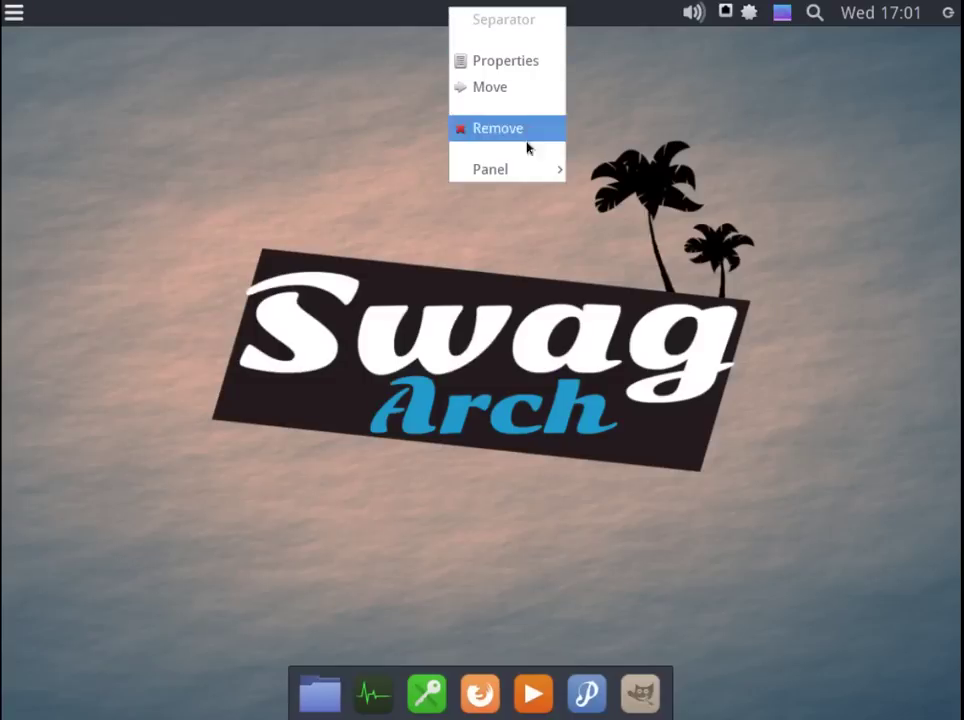
mouse_move(500, 169)
left_click(626, 197)
Try row size 49 and vertical mode, then restore row size 27 and horizontal orientation
left_click_drag(184, 394, 210, 397)
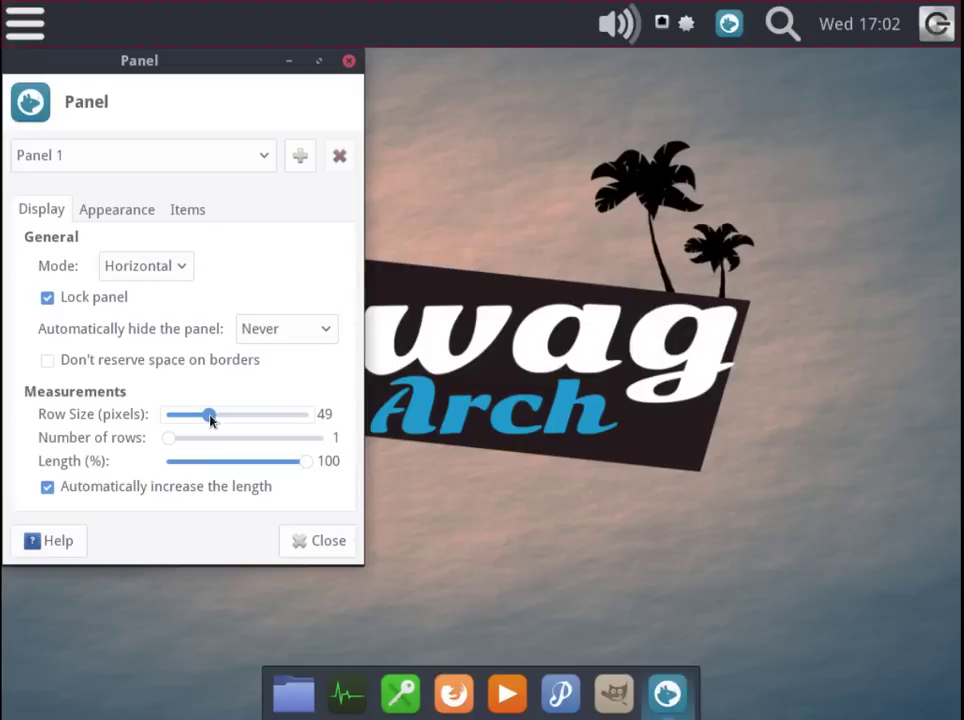
left_click_drag(190, 424, 183, 396)
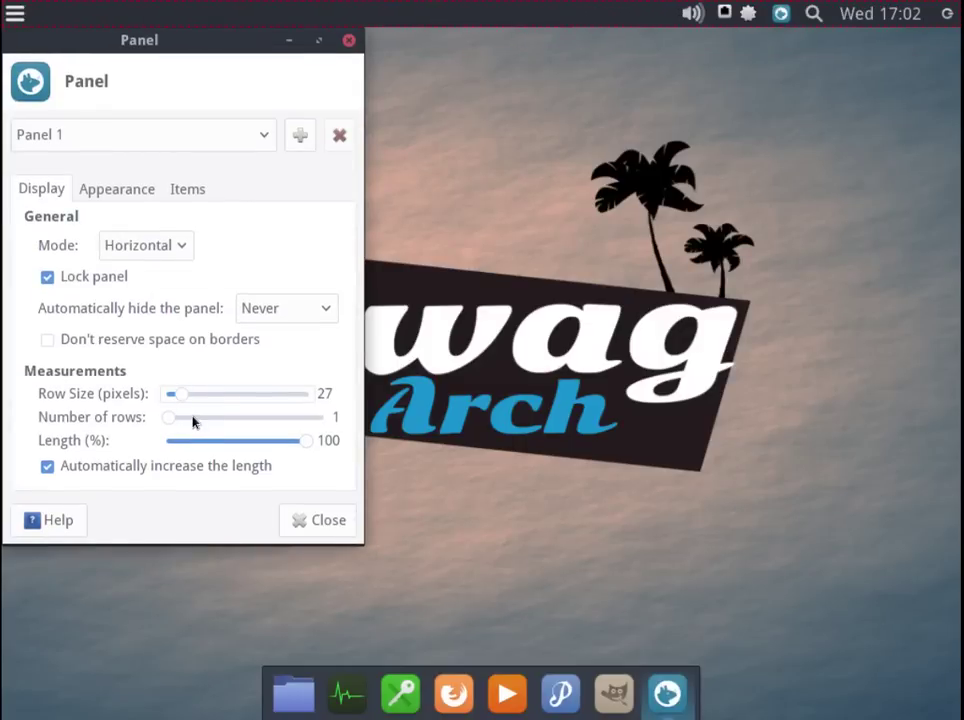
left_click(146, 249)
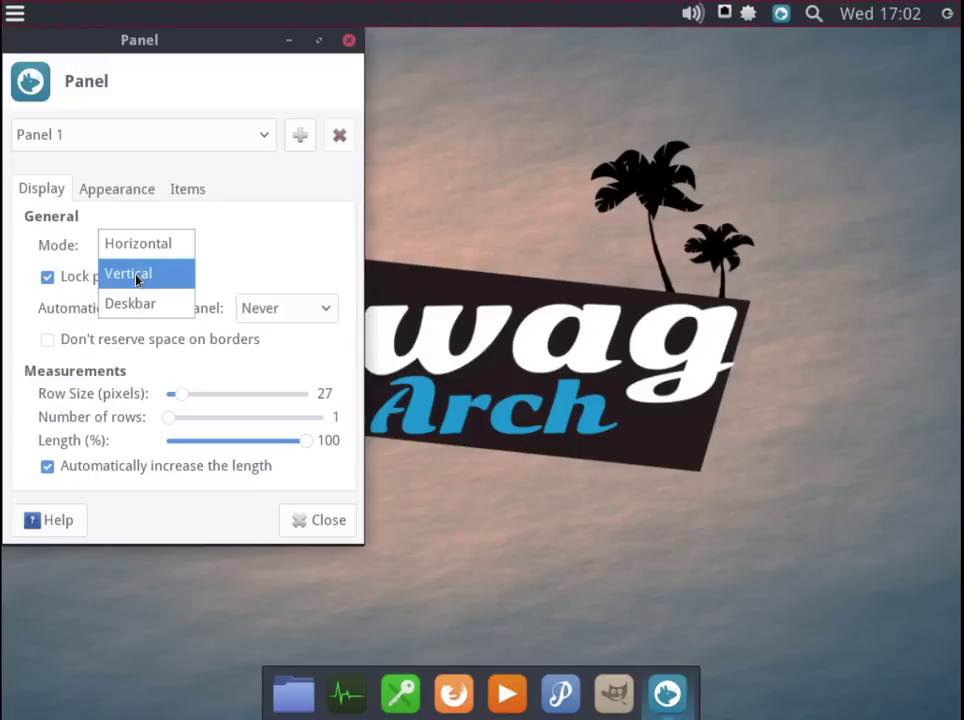
left_click(137, 279)
left_click(148, 245)
left_click(140, 216)
Set the panel background alpha to 73 on the Appearance tab and close the preferences
left_click(129, 192)
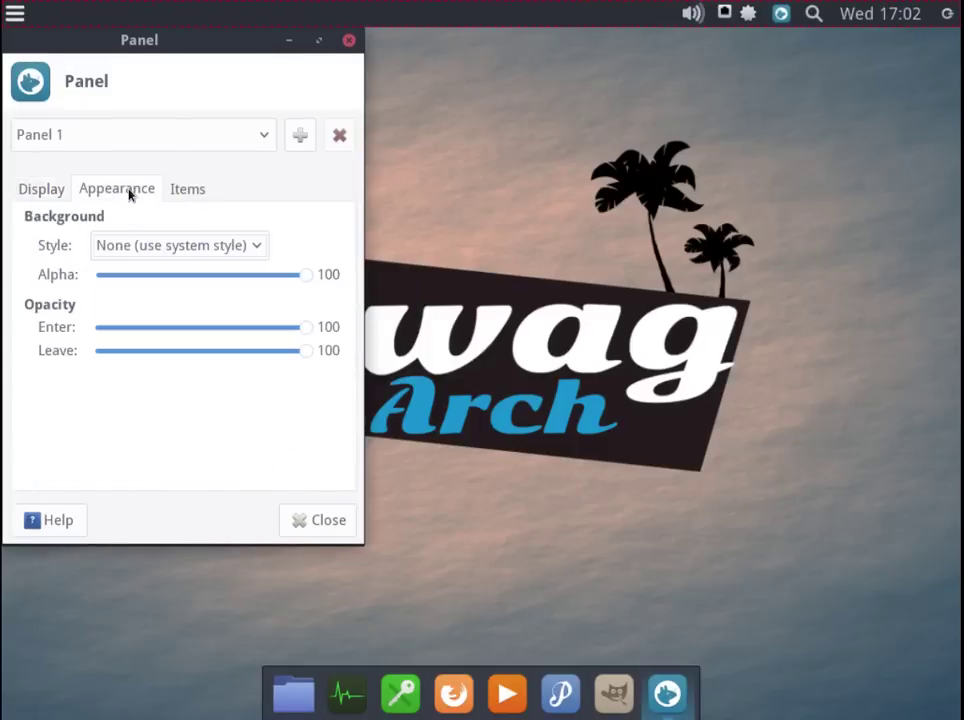
left_click(209, 284)
left_click_drag(209, 284, 254, 292)
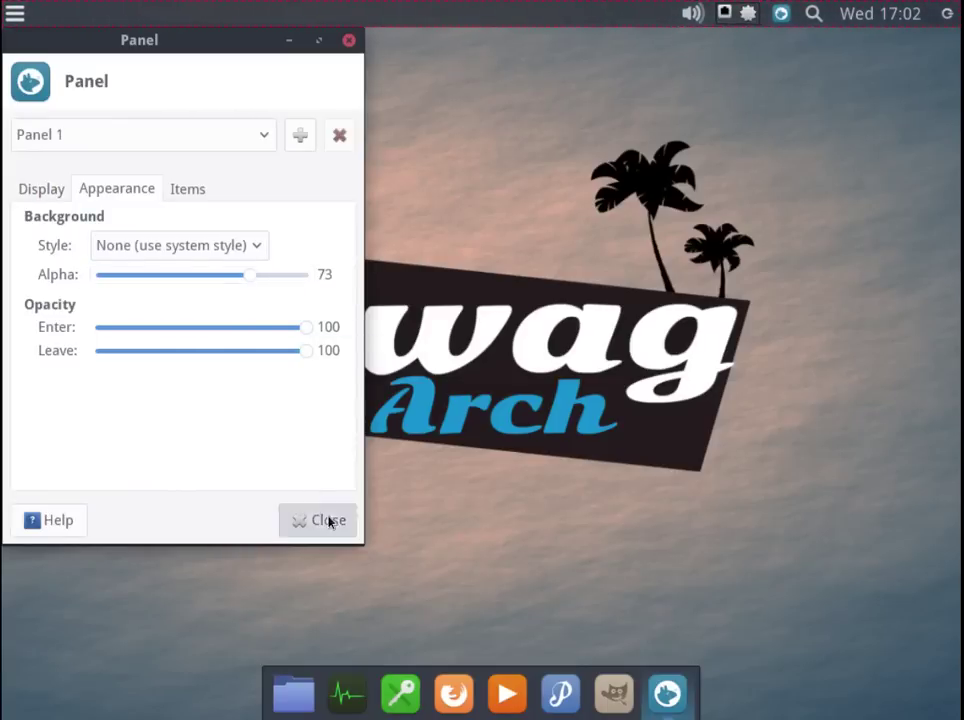
left_click(328, 520)
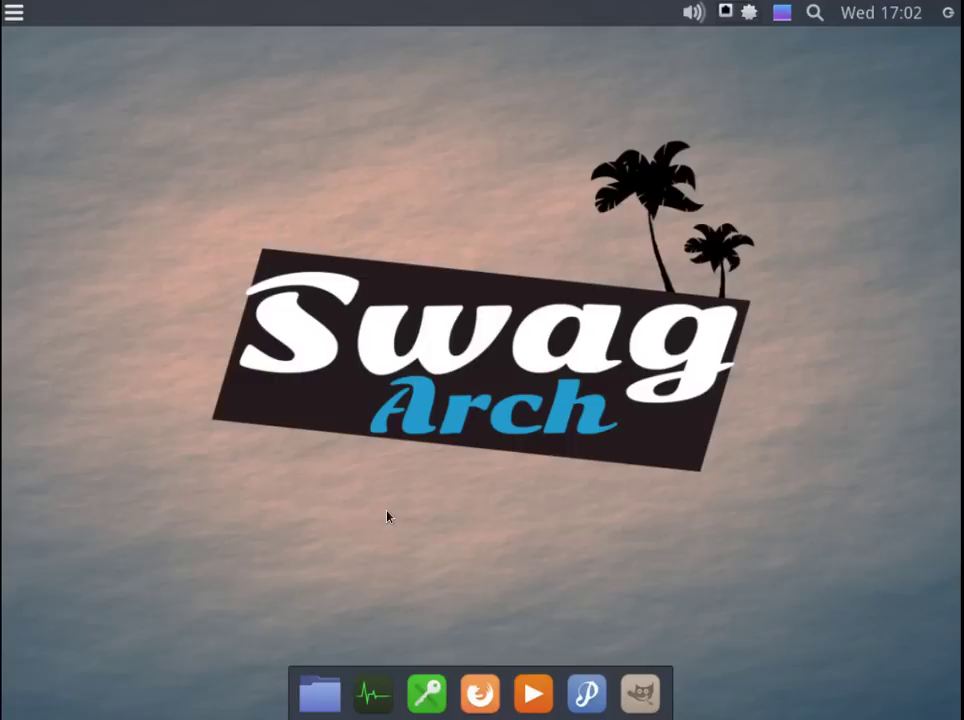
Open the Whisker menu and browse Accessories, Internet, Multimedia, Office, System, then Settings
left_click(13, 13)
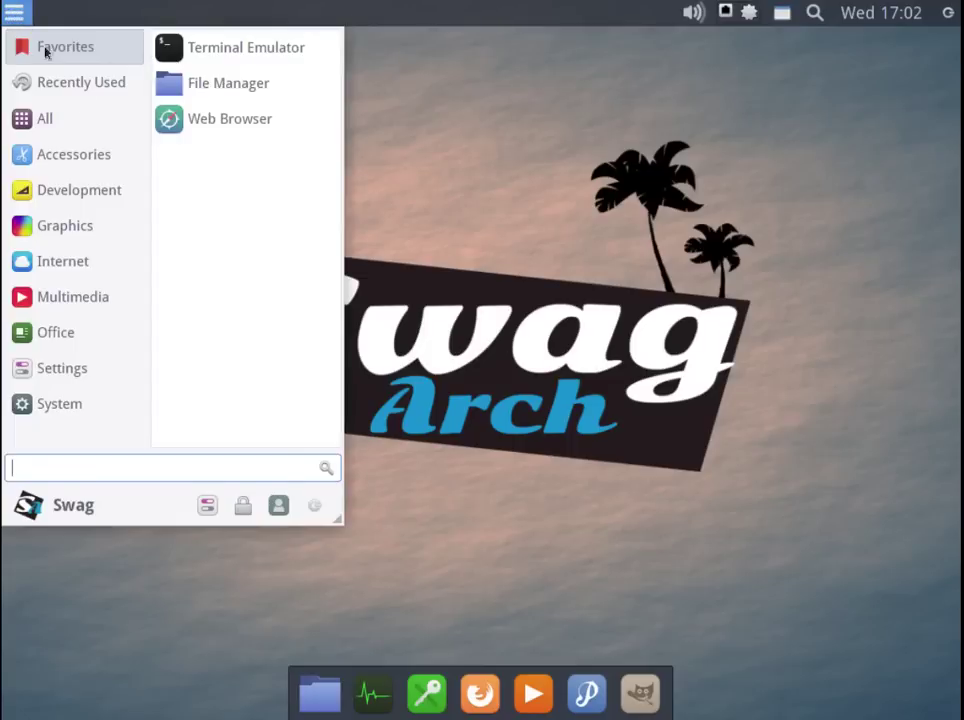
left_click(99, 166)
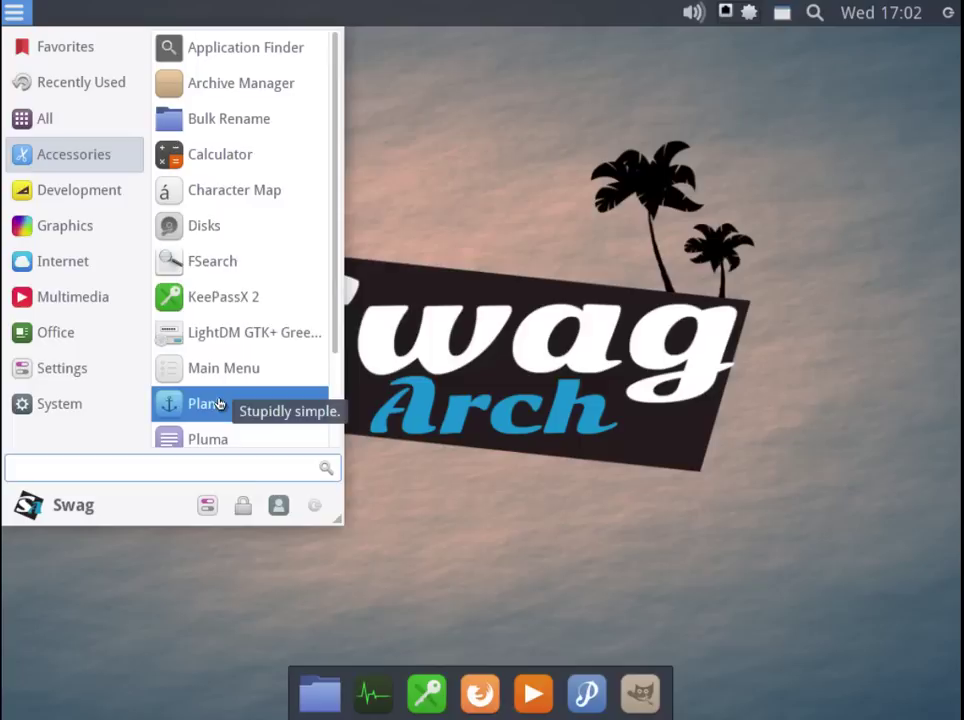
scroll(218, 403, "down", 3)
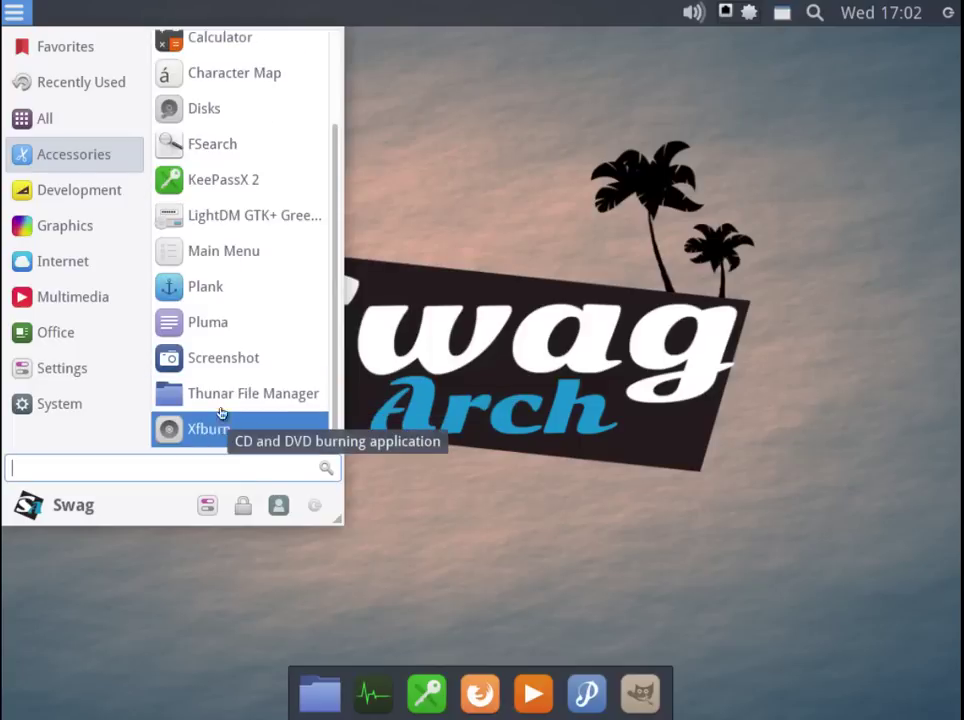
left_click(70, 260)
left_click(79, 303)
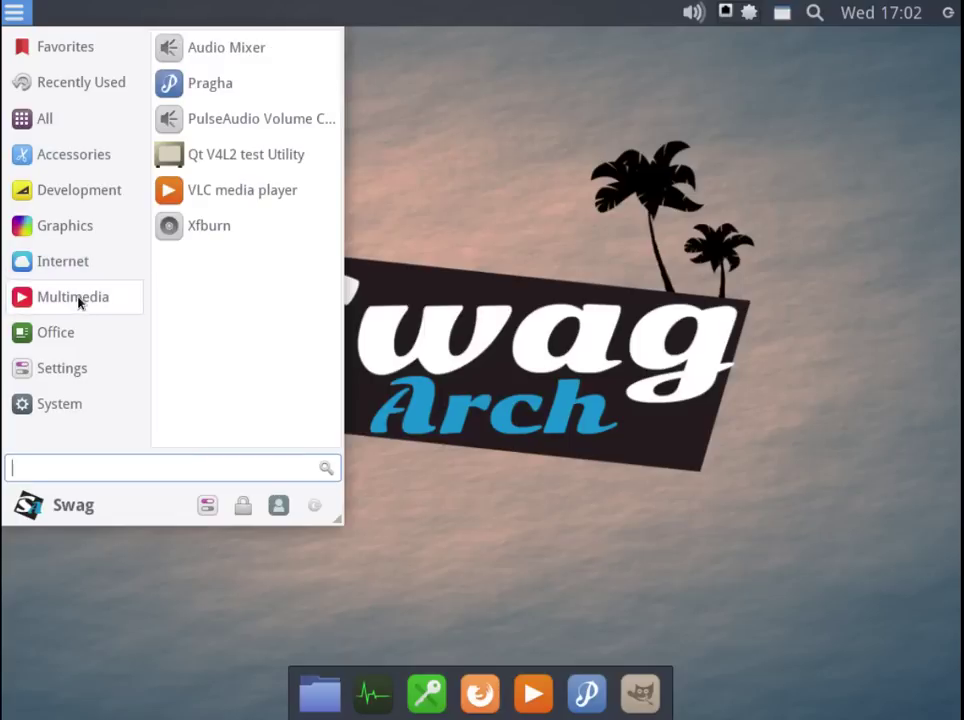
left_click(65, 336)
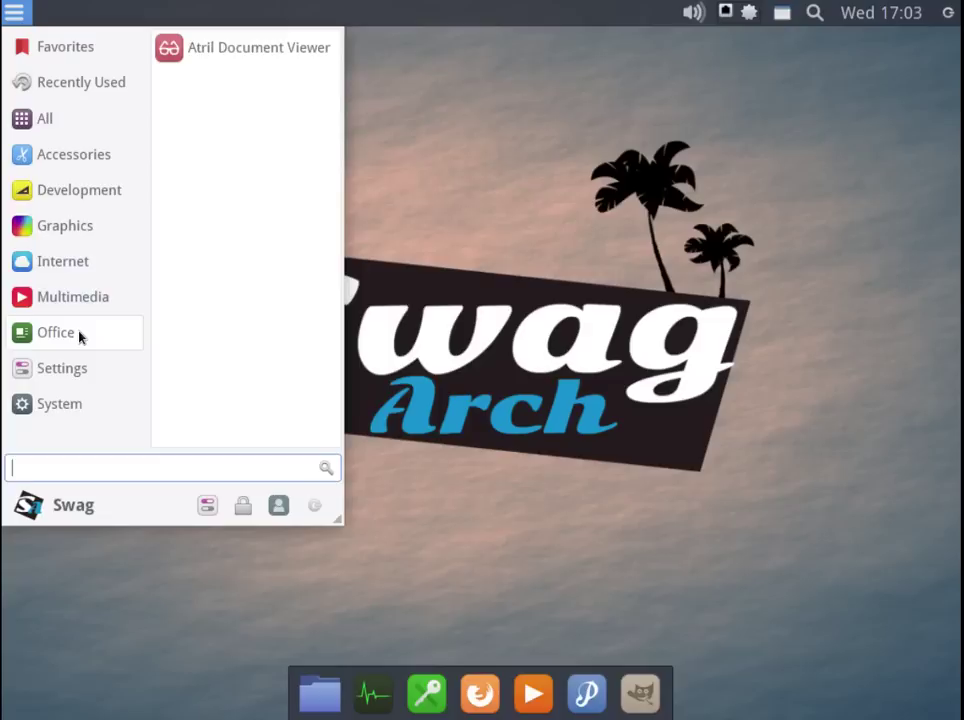
left_click(57, 409)
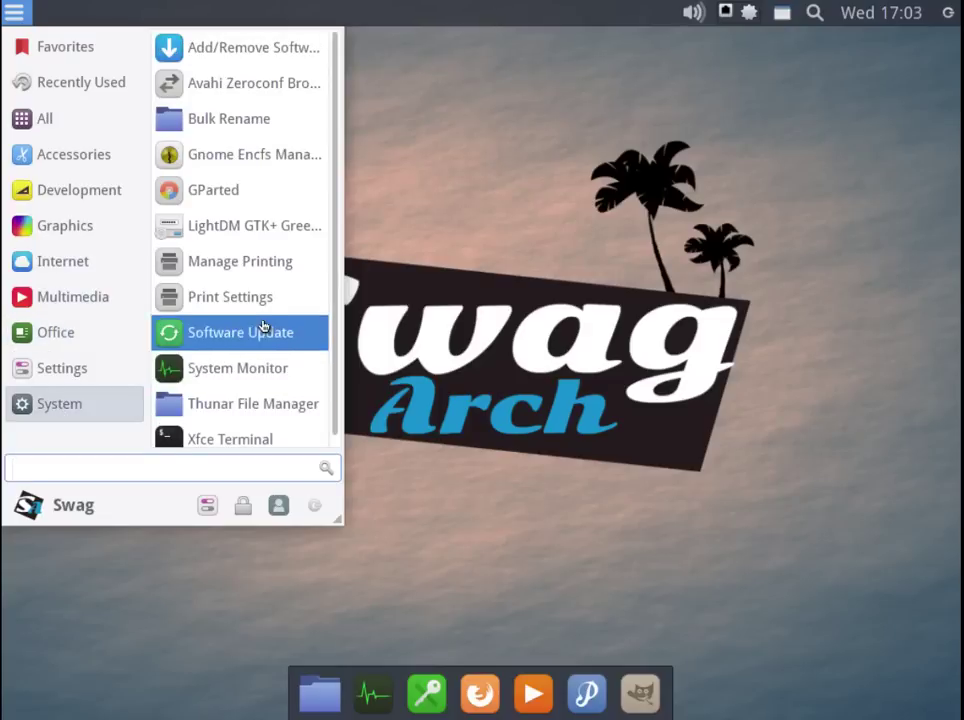
left_click(67, 369)
Open Appearance settings and choose the Vibrancy-Light-Purple icon theme on the Icons tab
left_click(224, 90)
left_click_drag(540, 123, 488, 45)
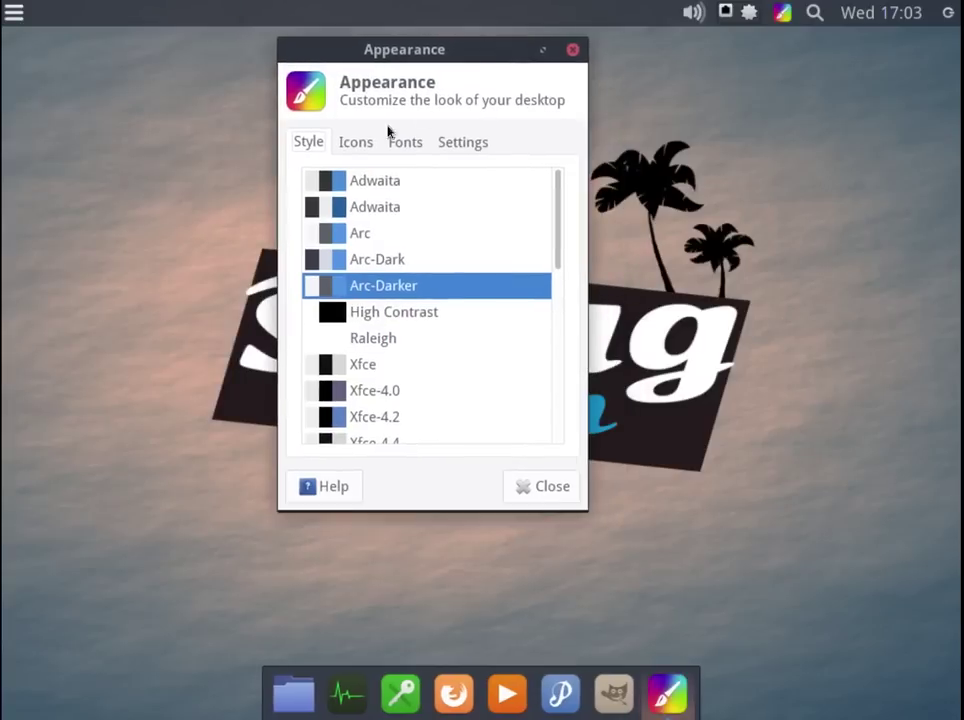
left_click_drag(555, 250, 553, 176)
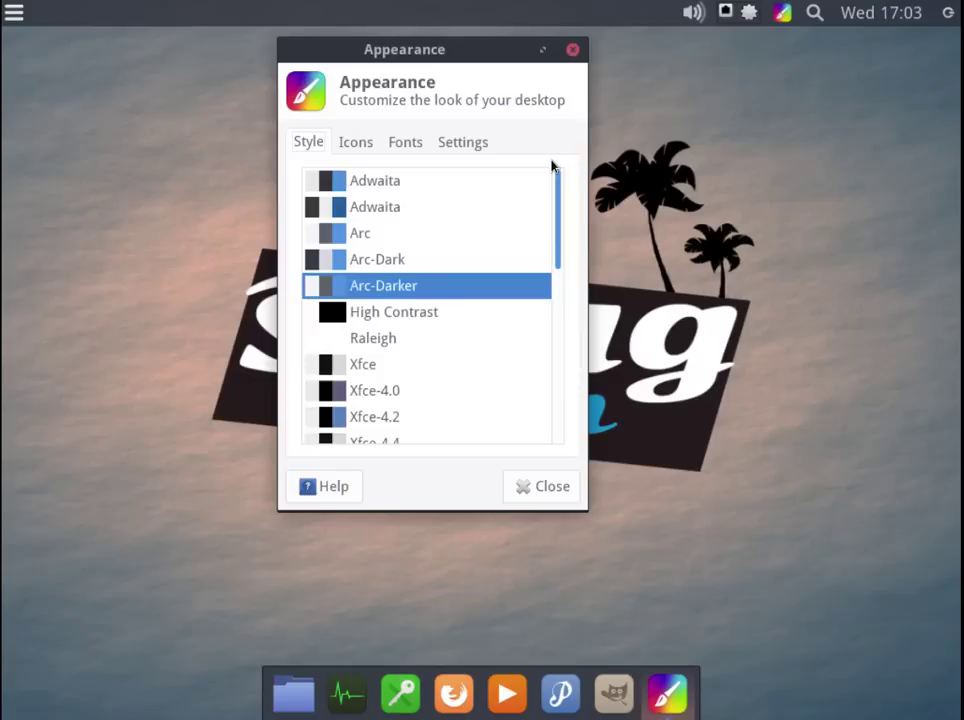
left_click(355, 144)
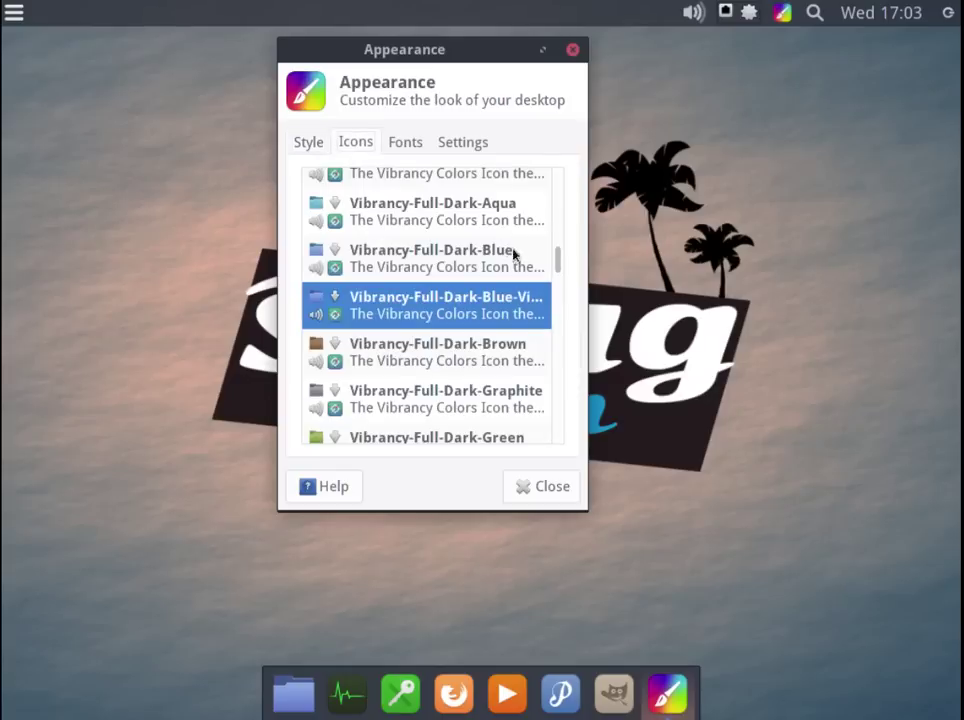
left_click_drag(557, 262, 562, 380)
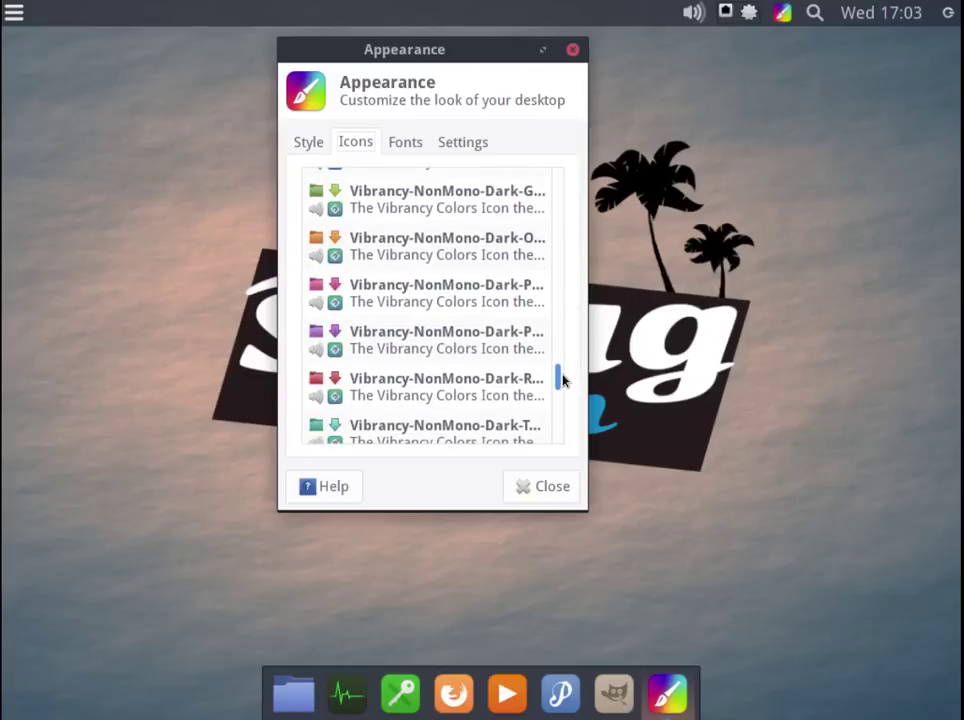
left_click_drag(562, 380, 566, 333)
left_click(467, 293)
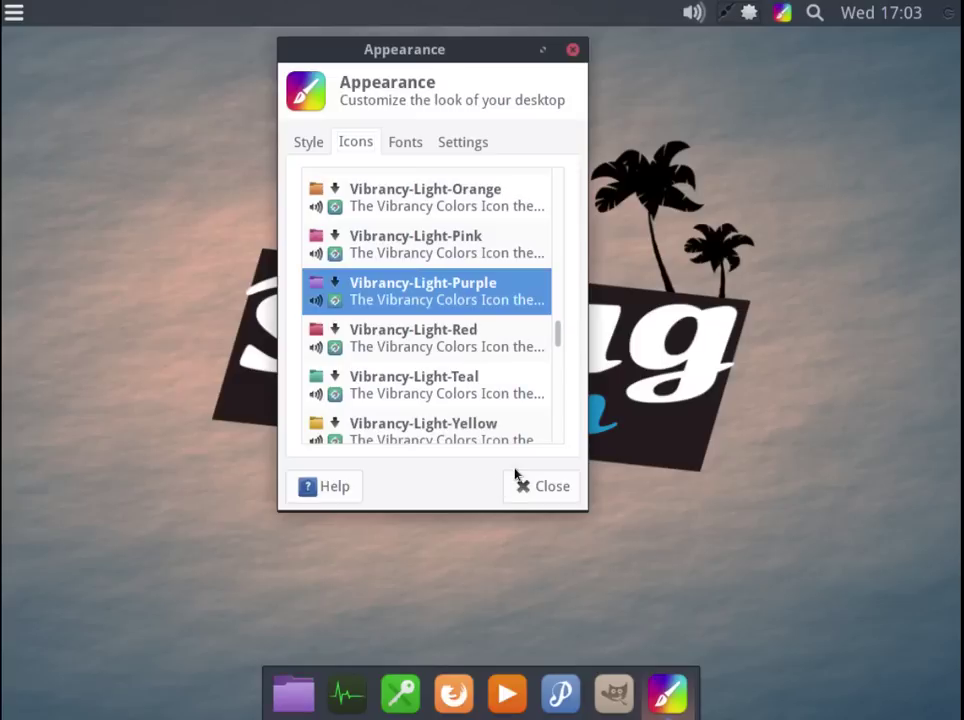
left_click(548, 490)
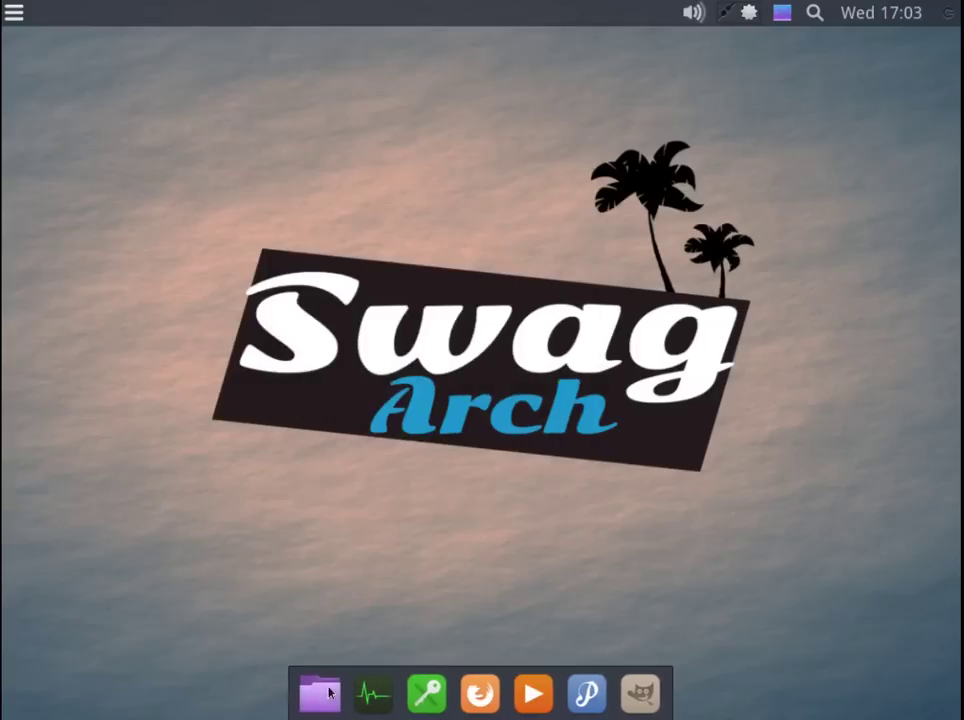
key("super+e")
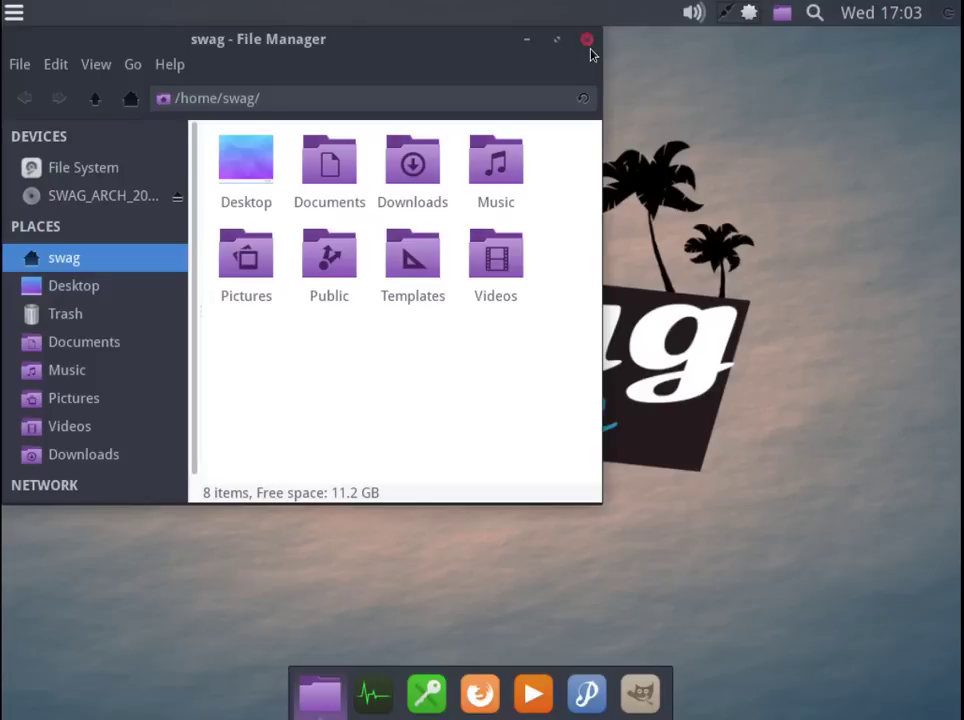
left_click(589, 44)
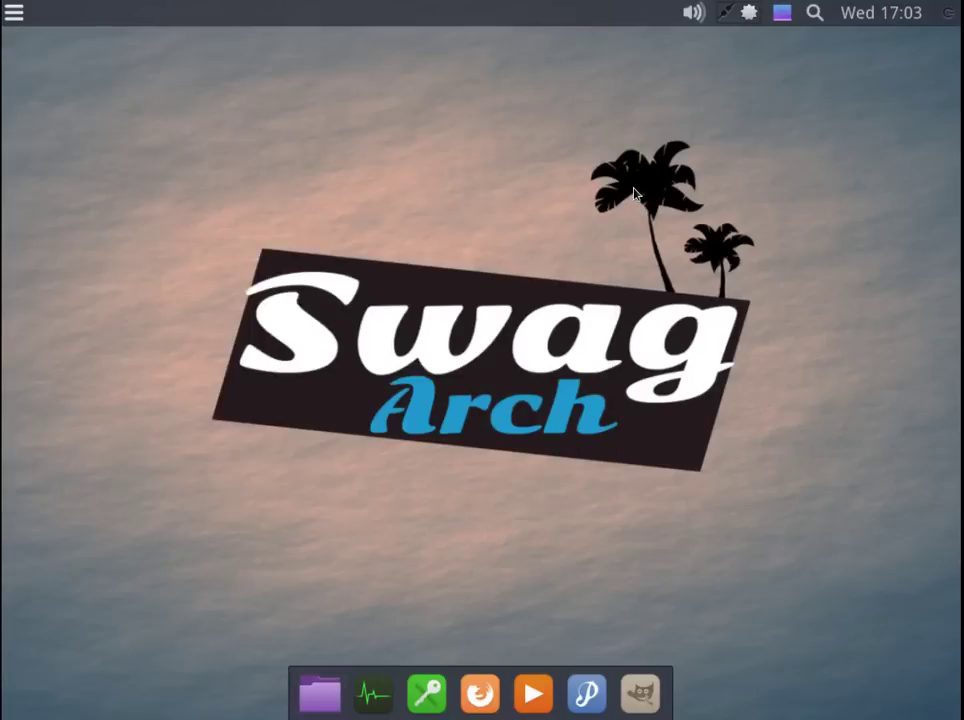